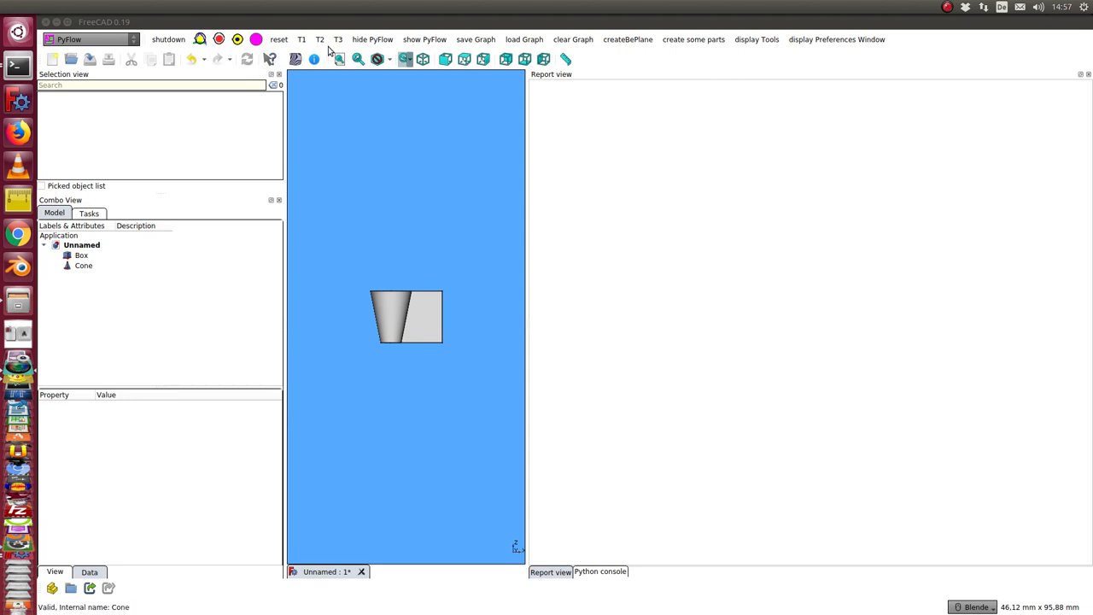
Search 'ob' in the NodeBox and place a FreeCAD_Object node with objectname Box on the graph.
click(423, 39)
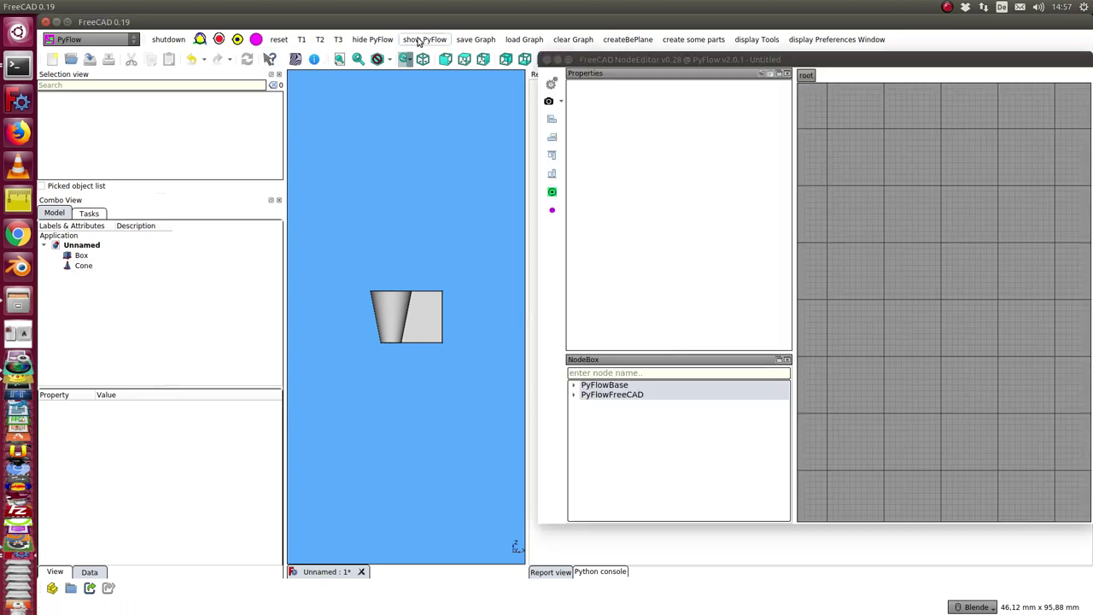
click(594, 373)
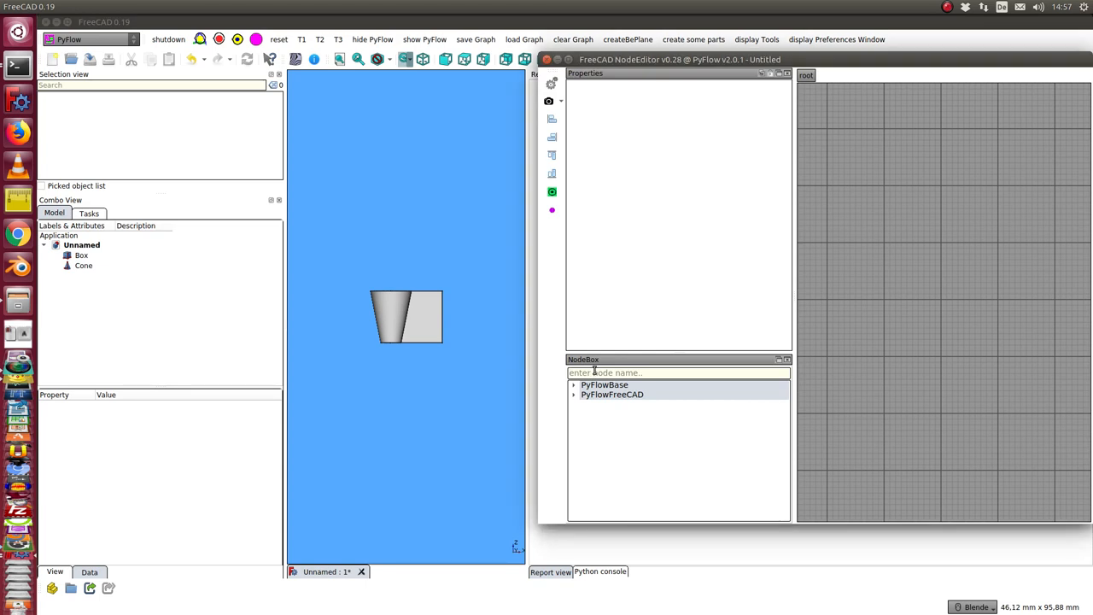
text(obj)
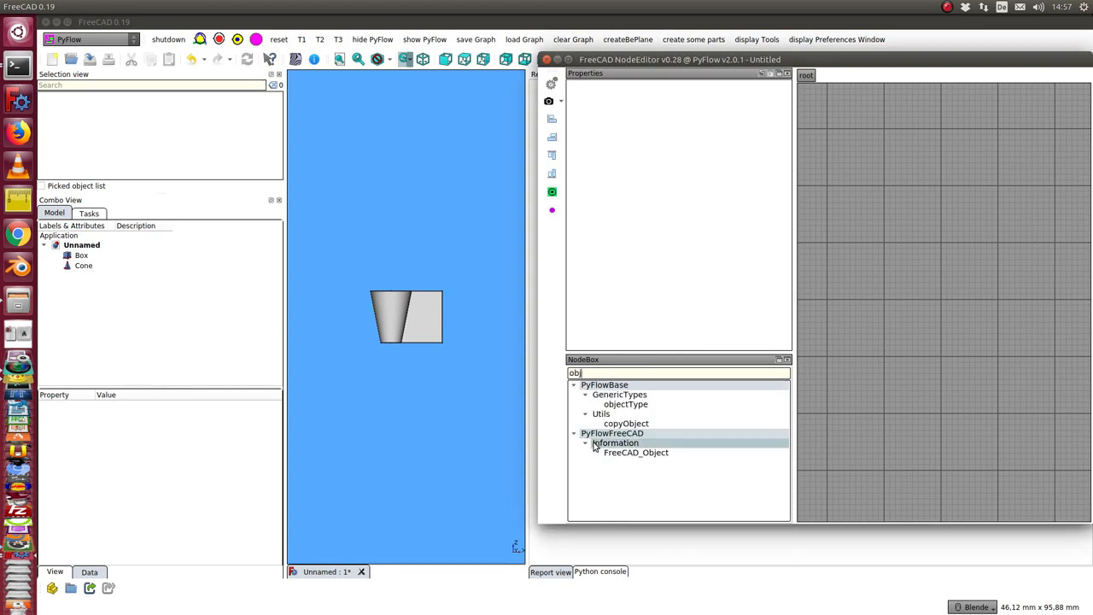
click(635, 453)
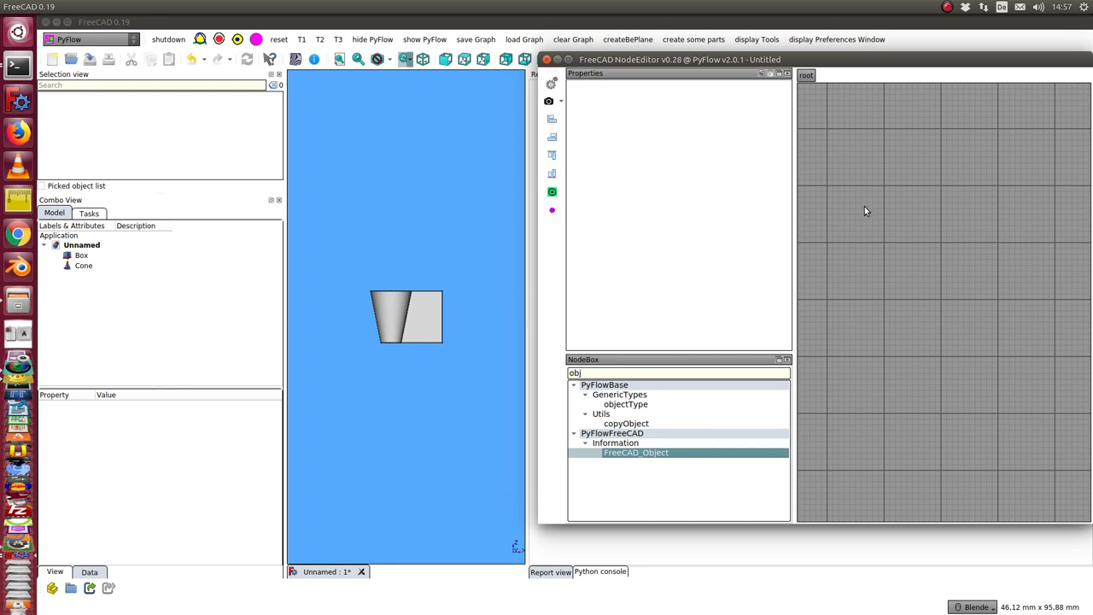
drag(656, 453, 866, 243)
click(905, 256)
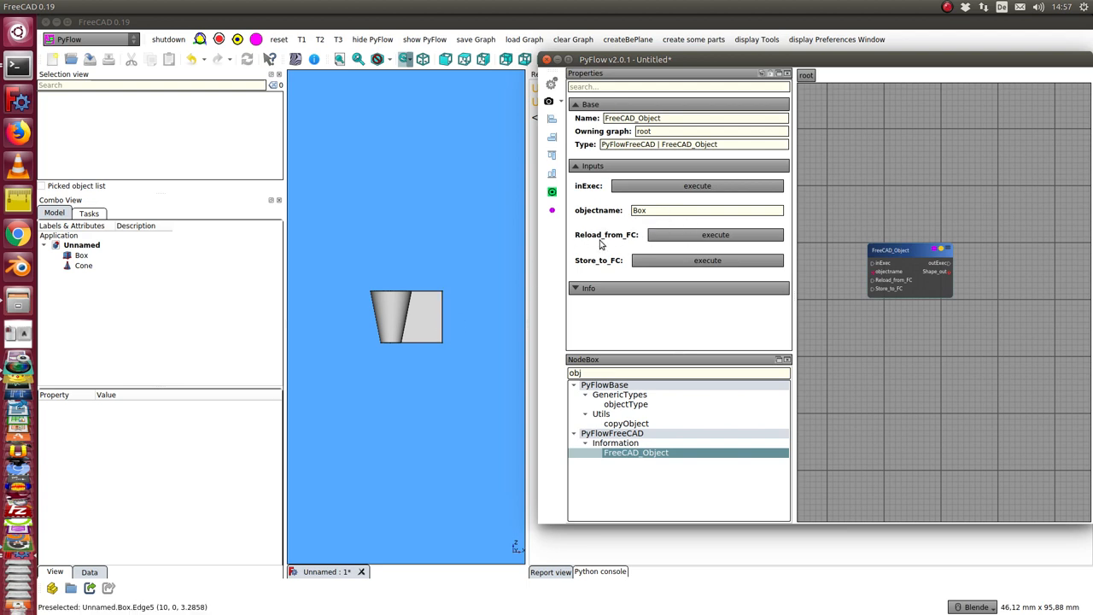
Run Reload_from_FC so the Box node shows Height, Length and Width at 10.000.
click(685, 238)
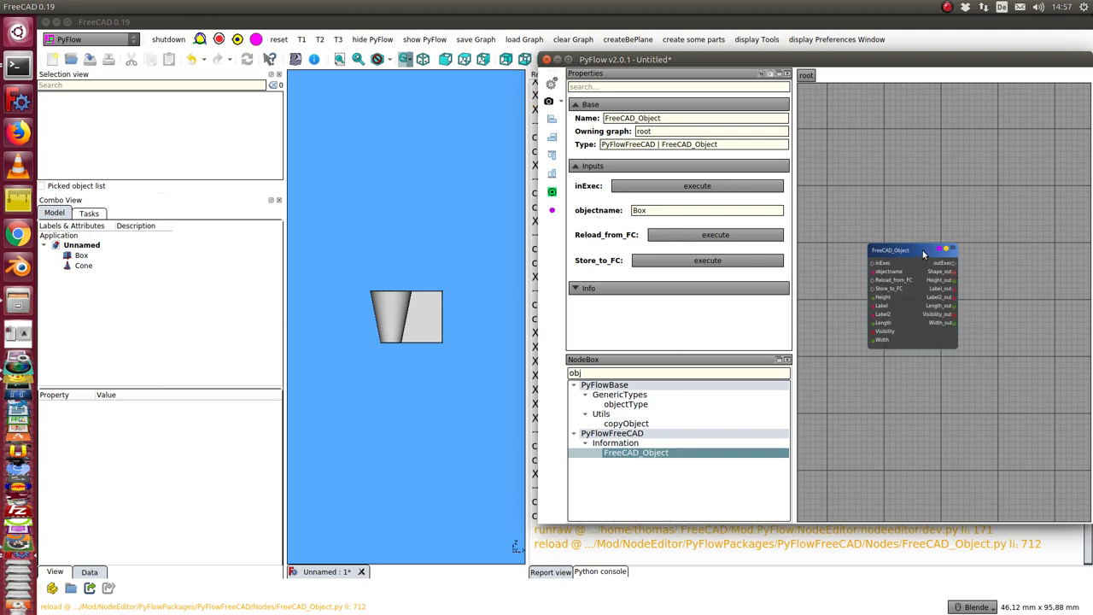
drag(924, 254, 896, 210)
click(908, 227)
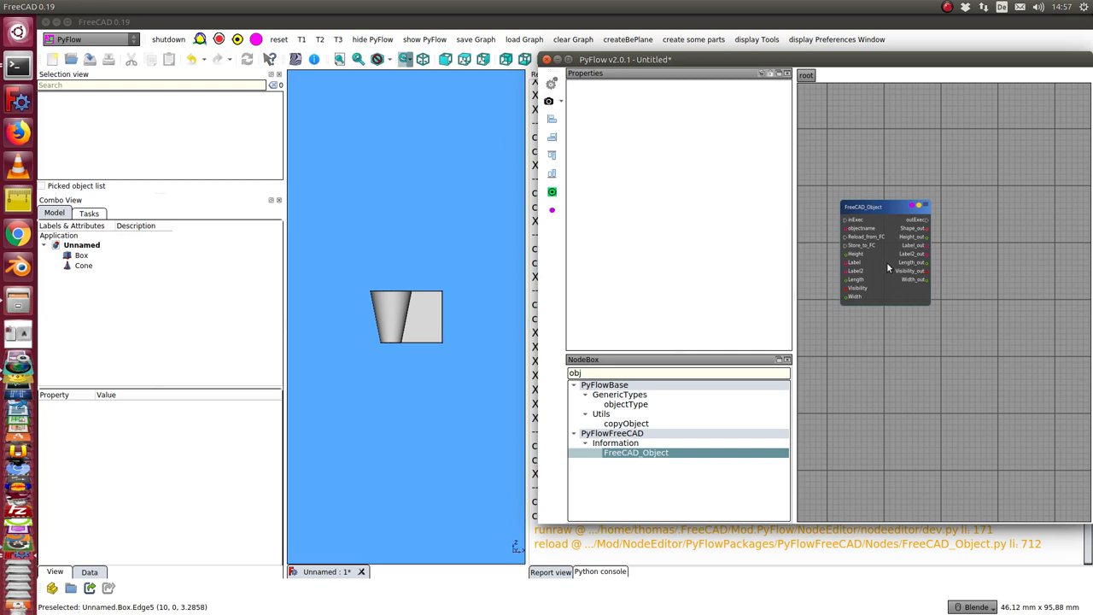
scroll(886, 262, up, 1)
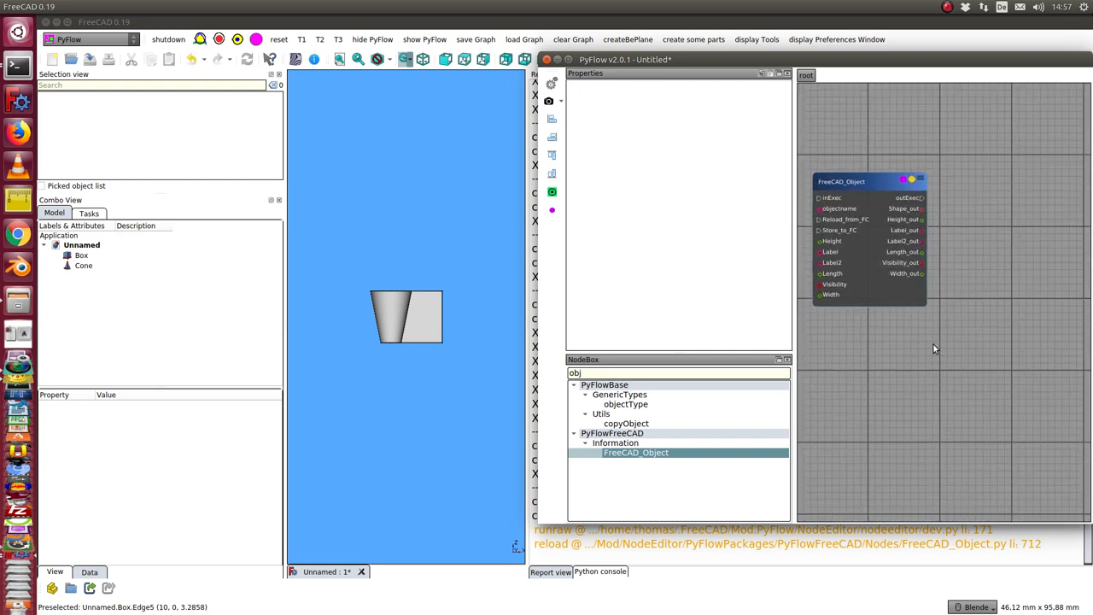
scroll(904, 216, up, 1)
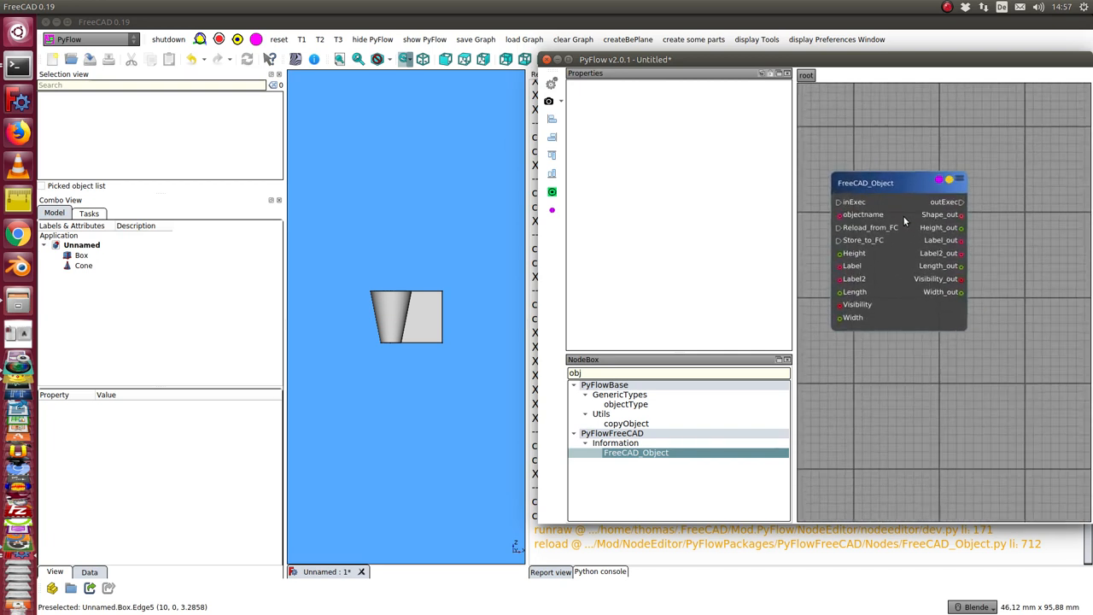
click(899, 182)
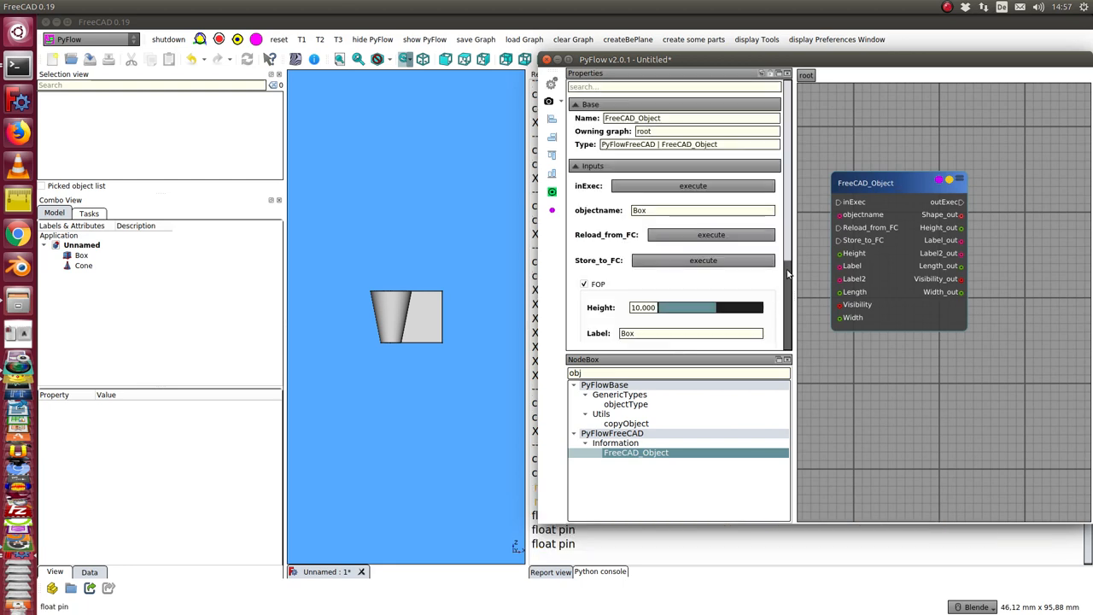
scroll(725, 282, down, 3)
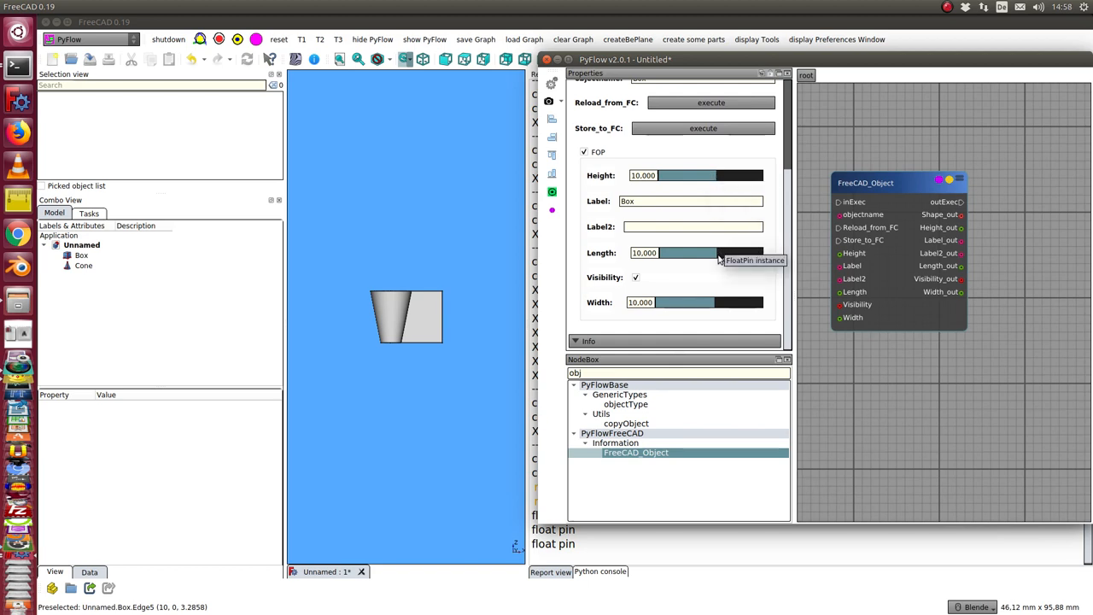
Raise the Box to Length 22.222 and Width 41.176, checking the growth in the 3D view.
drag(719, 255, 724, 254)
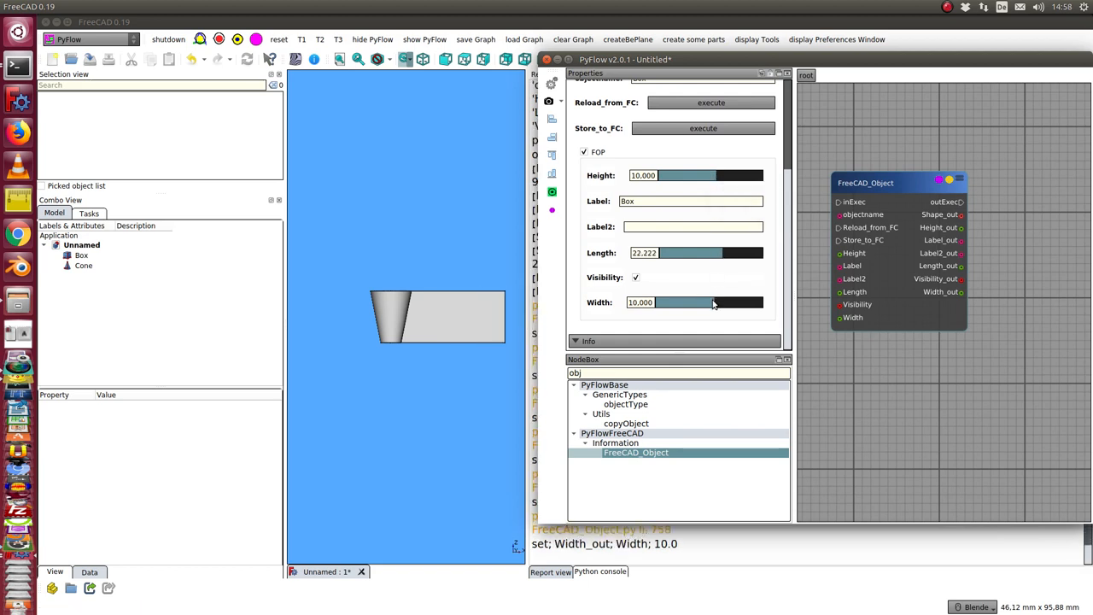
drag(716, 303, 720, 303)
key(alt+Tab)
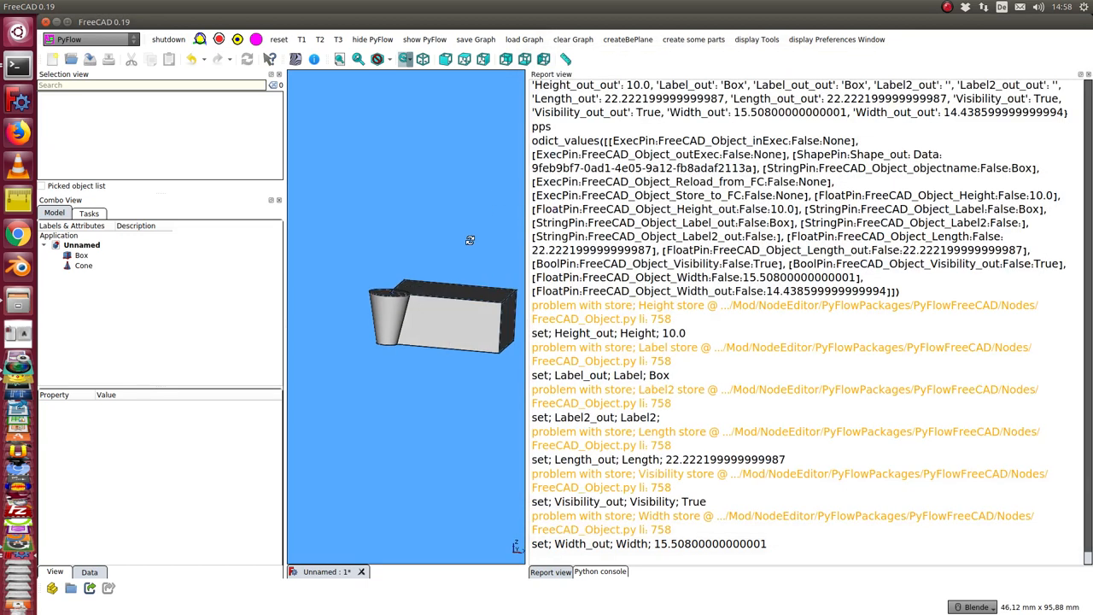
middle_drag(427, 324, 462, 260)
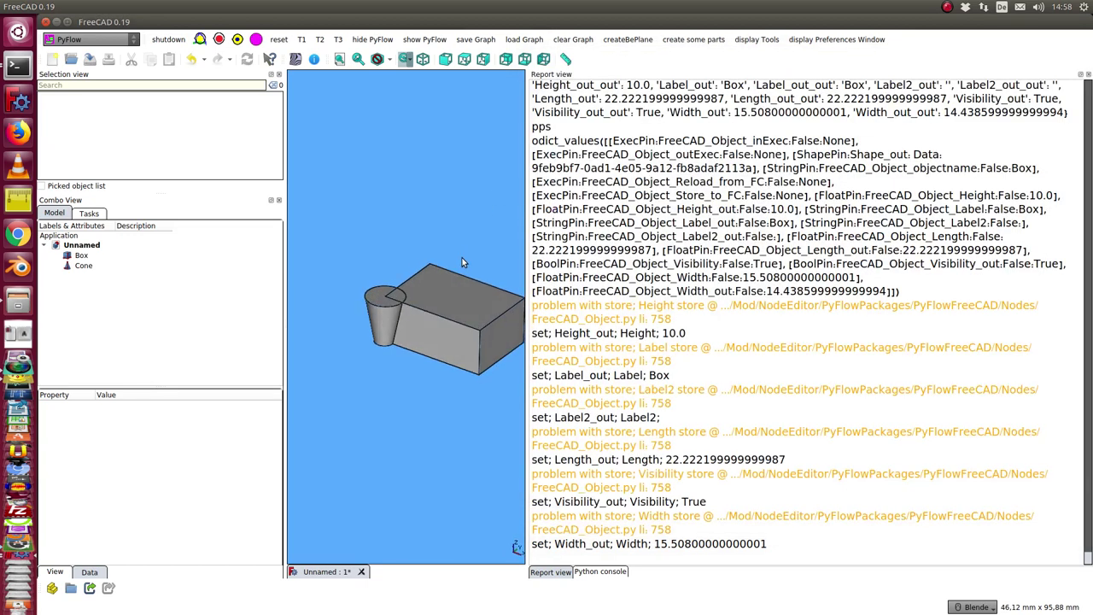
click(424, 39)
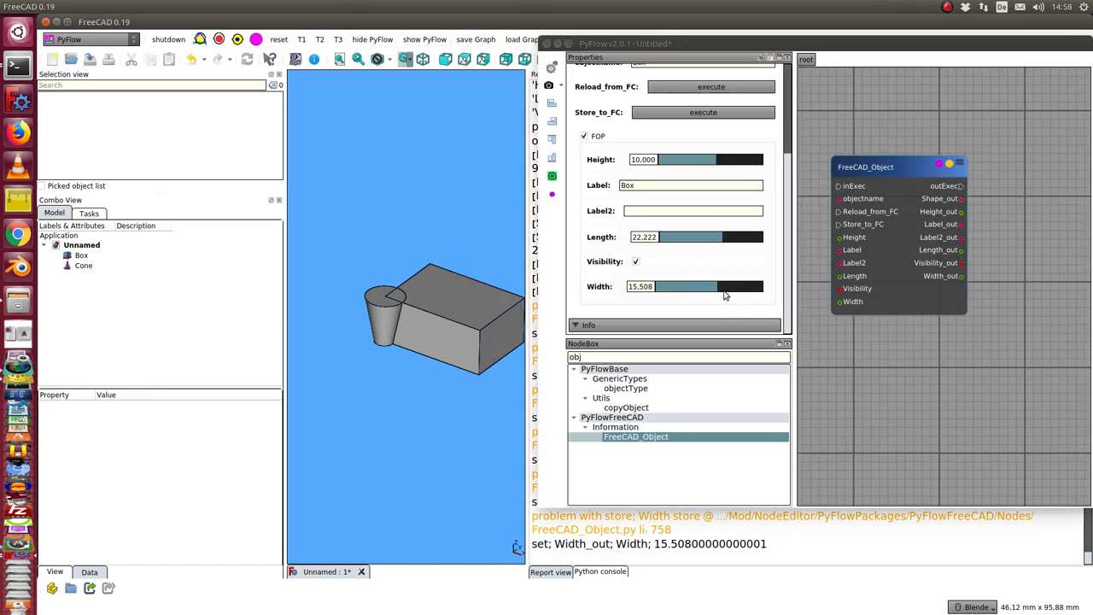
drag(720, 286, 733, 287)
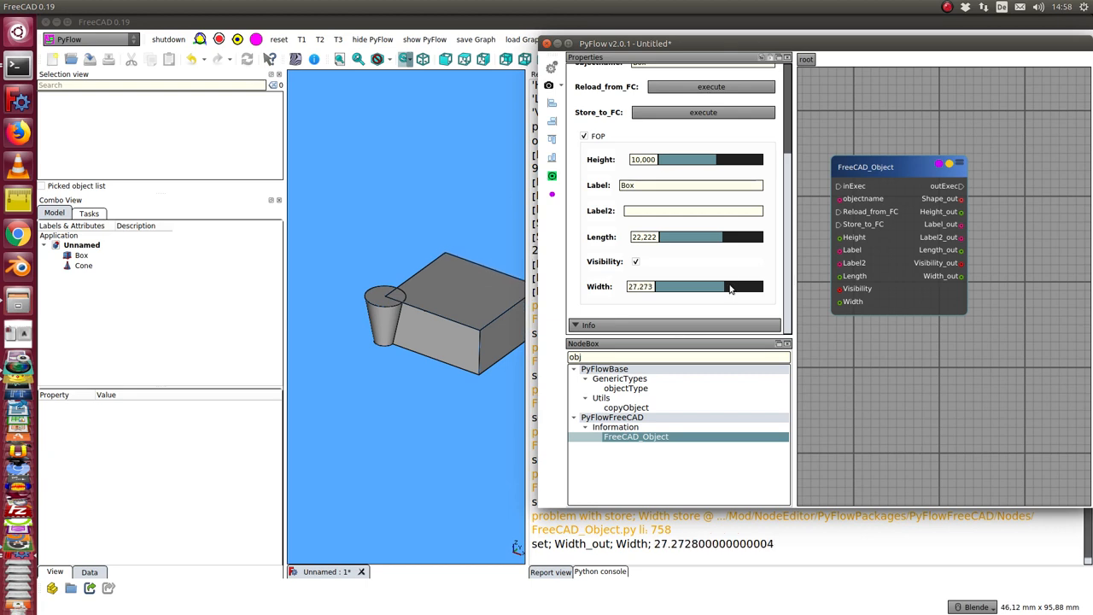
Toggle the Box's Visibility off and back on from the node.
click(635, 262)
click(635, 262)
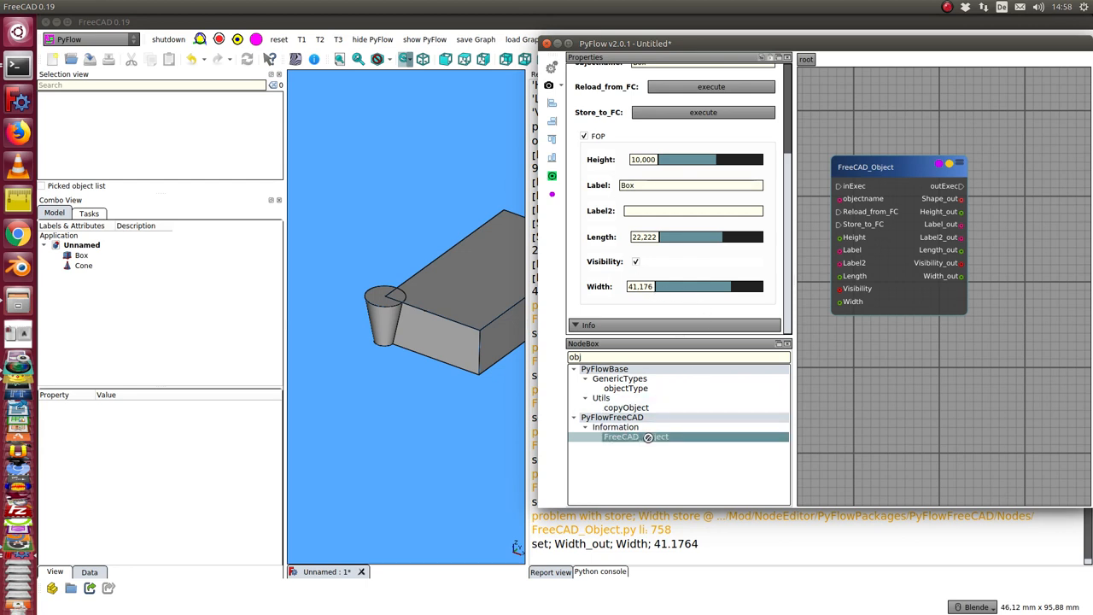
Add a second FreeCAD_Object node named Cone and reload it to expose Angle, Height, Radius1 and Radius2.
drag(646, 440, 1054, 214)
click(1042, 192)
text(Box)
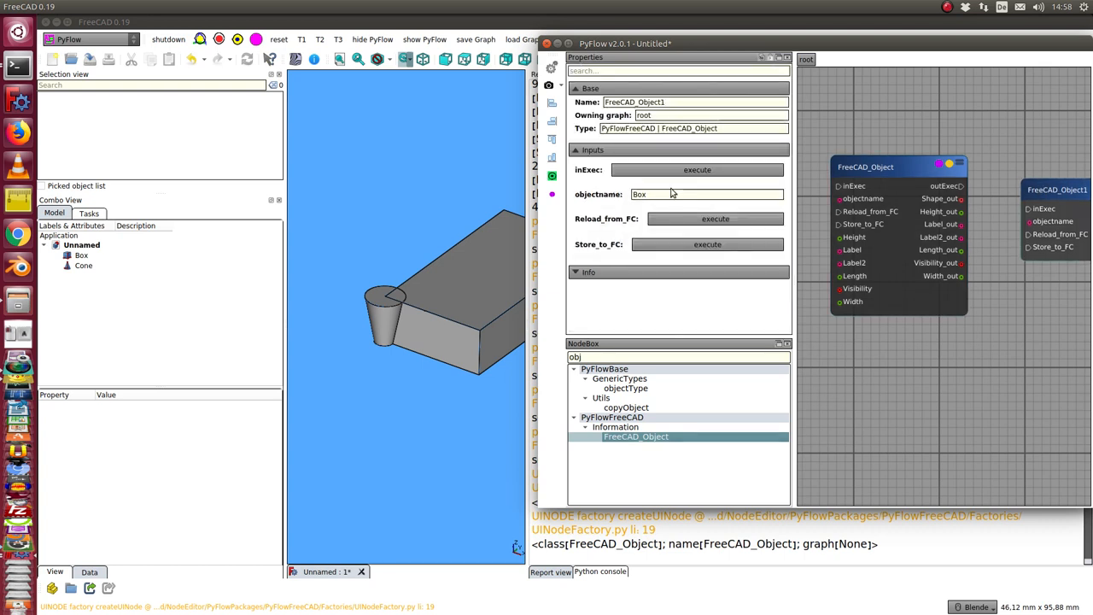
text(Cone)
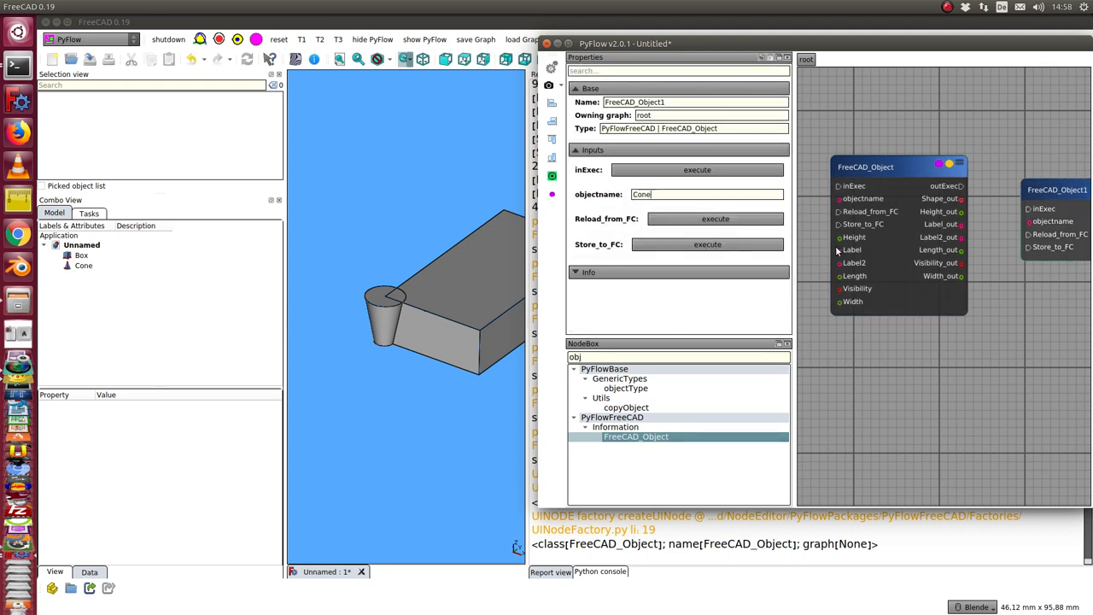
click(669, 220)
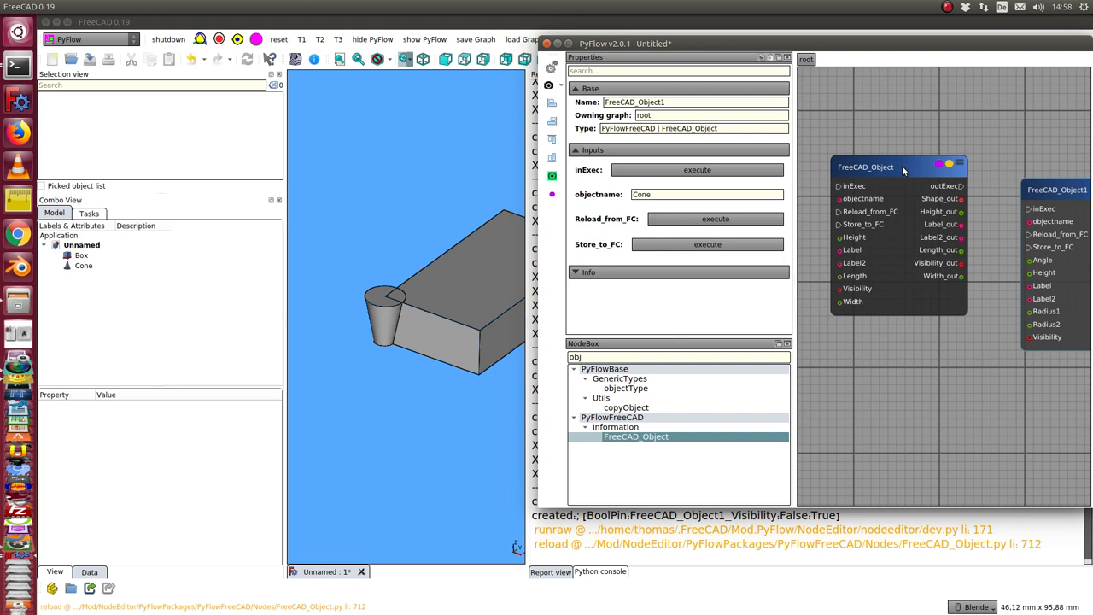
Rearrange the Box and Cone nodes on the graph.
drag(902, 165, 878, 98)
mouse_move(1057, 189)
mouse_down()
mouse_move(978, 272)
mouse_move(1012, 269)
mouse_up()
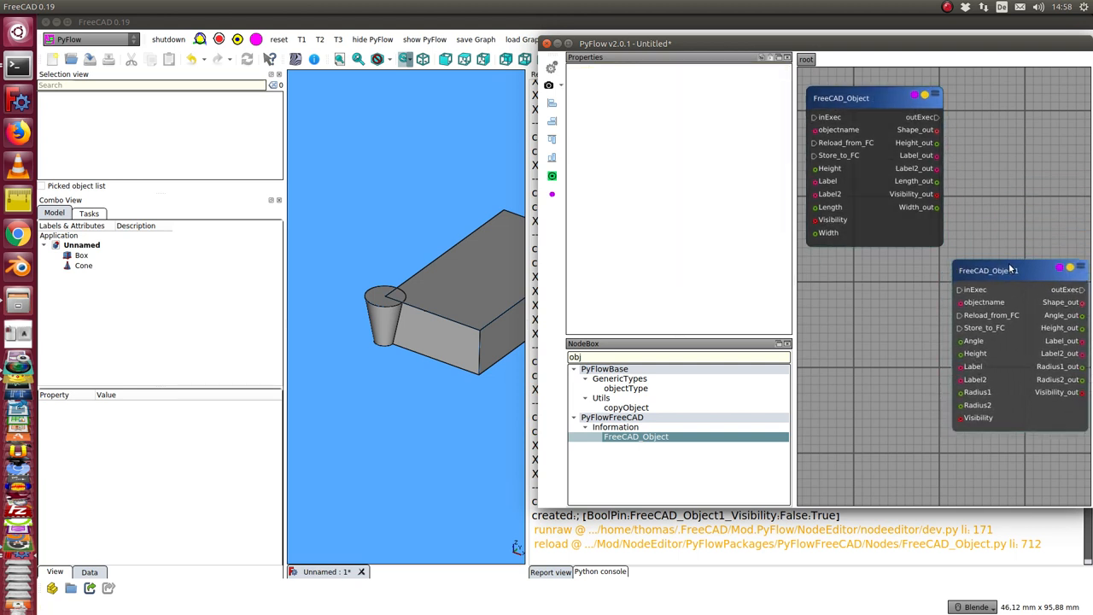
click(860, 300)
Wire the Box node's Height_out to the Cone's Height and outExec to inExec.
drag(1005, 275, 1054, 126)
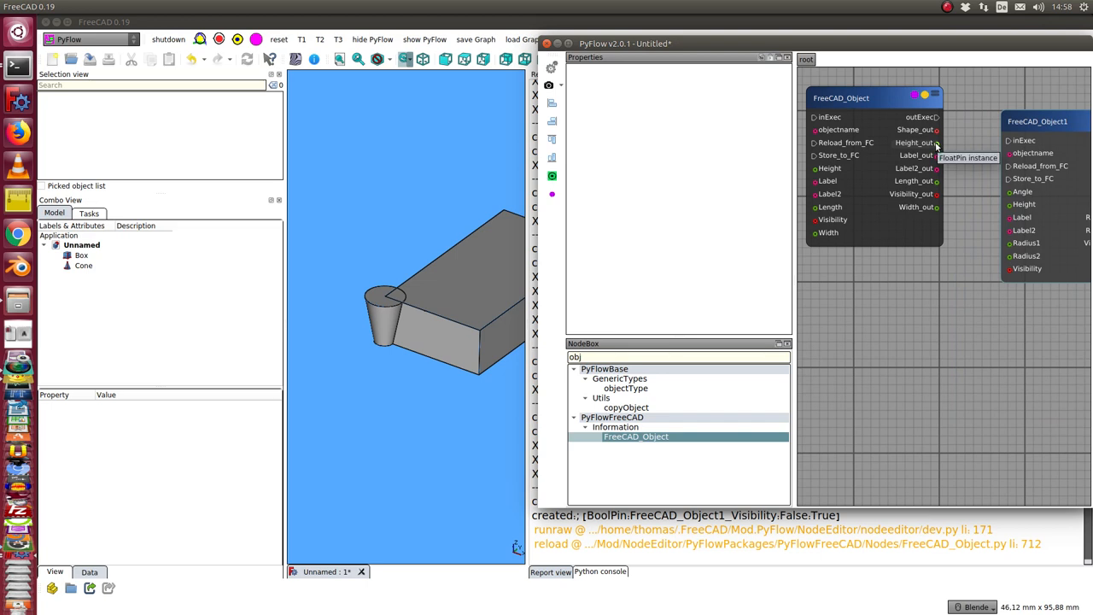
drag(985, 195, 1010, 204)
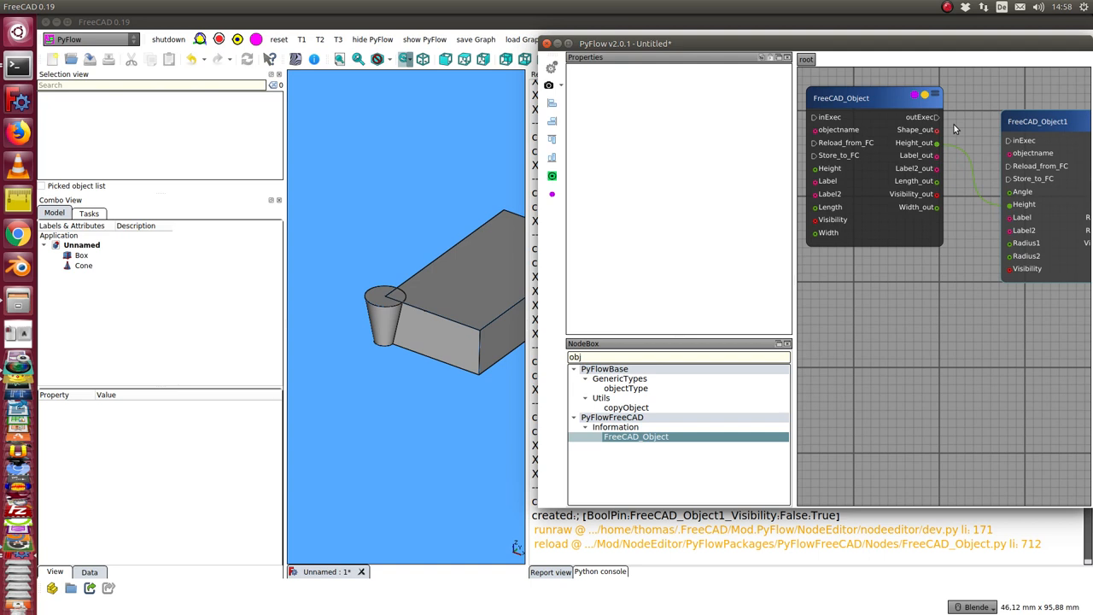
drag(936, 117, 1006, 141)
Raise the Box height to 31.868 so the linked Cone grows with it.
click(1031, 122)
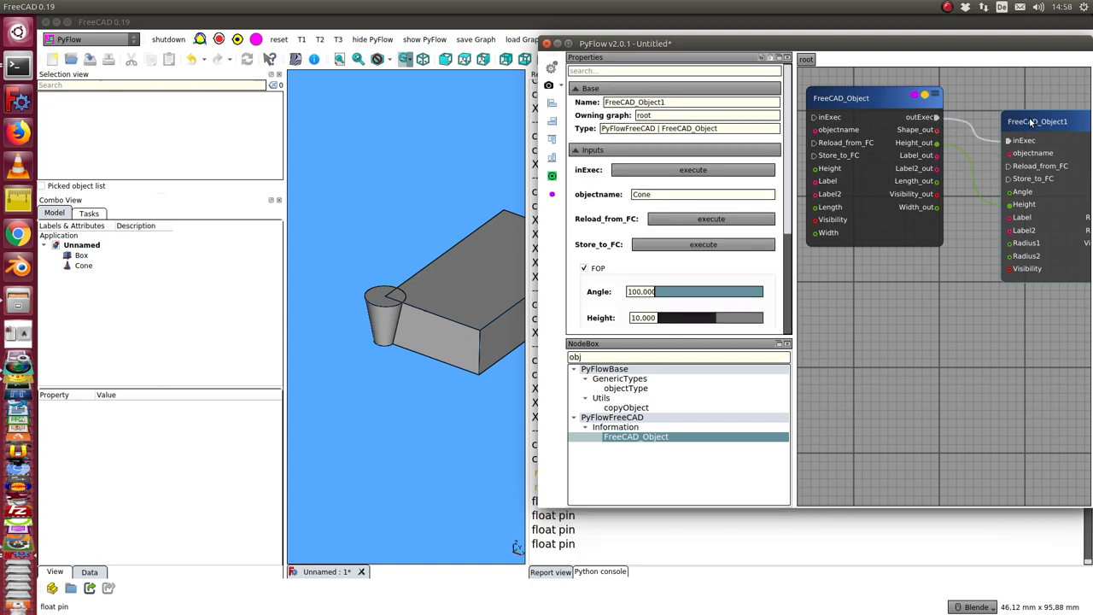
click(881, 98)
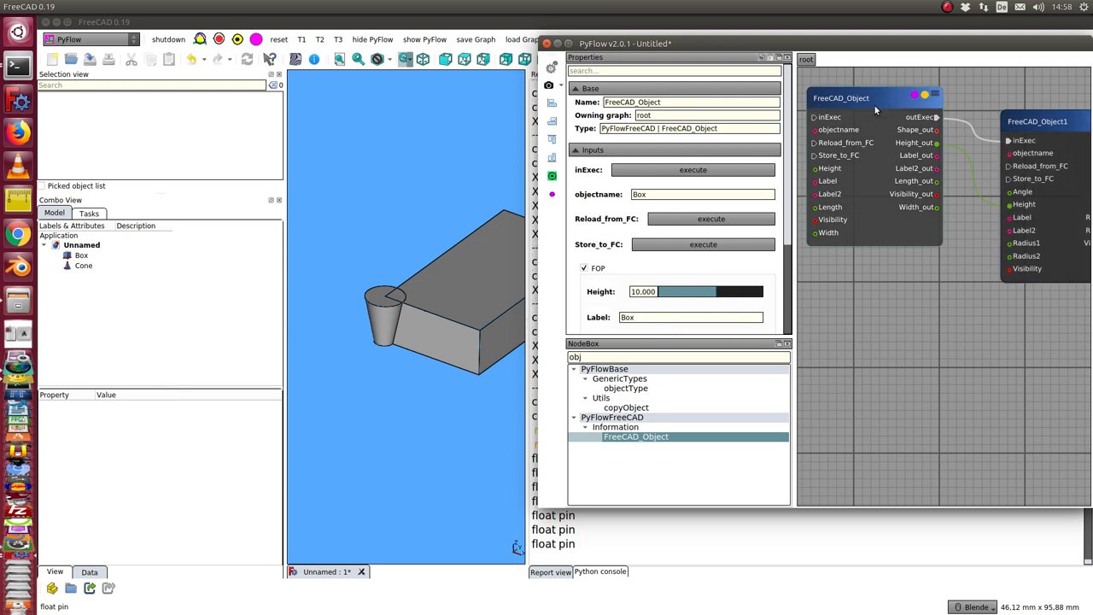
click(728, 295)
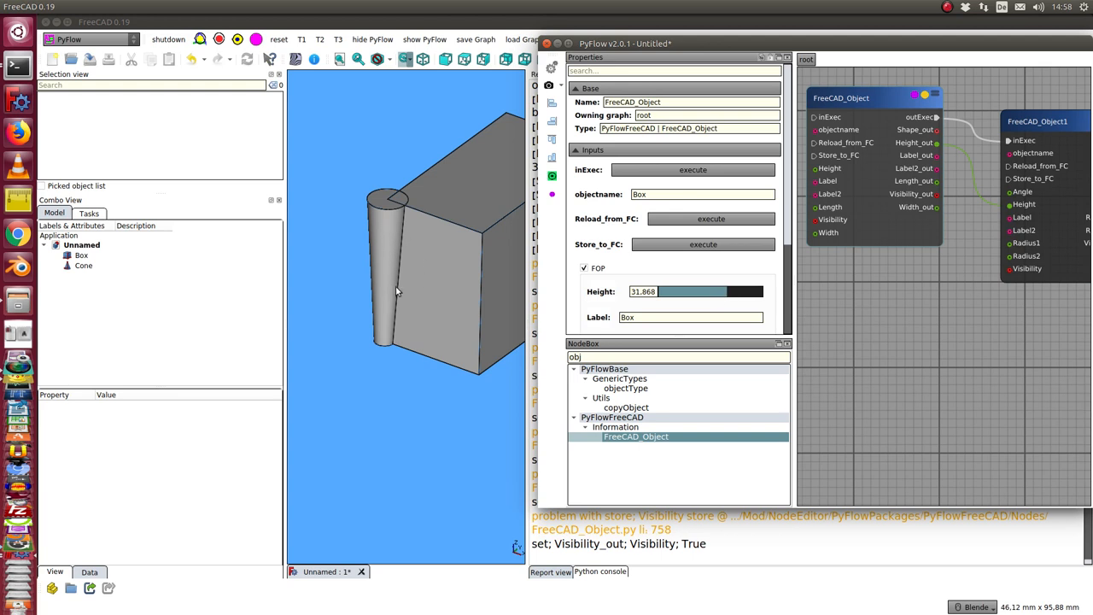
Place an add node on the graph from the canvas node search.
click(885, 335)
right_click(880, 330)
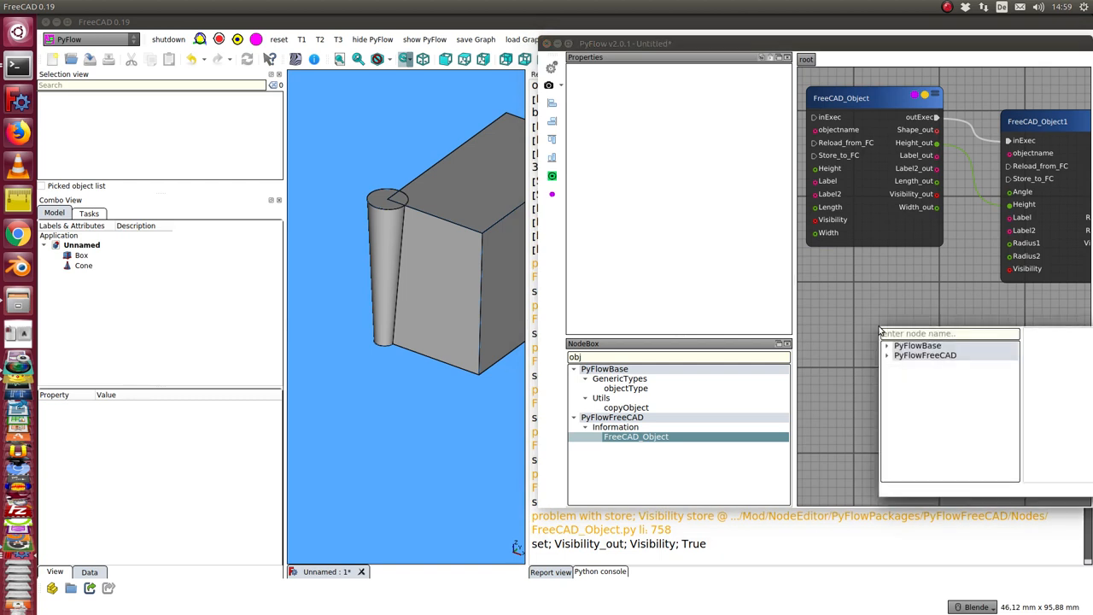
text(add)
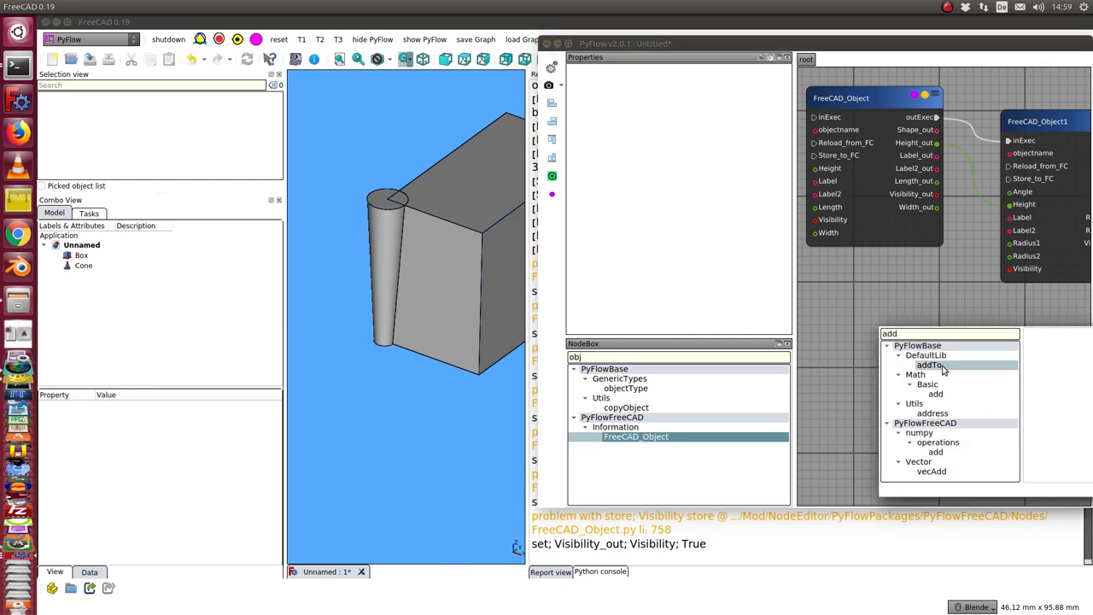
click(934, 396)
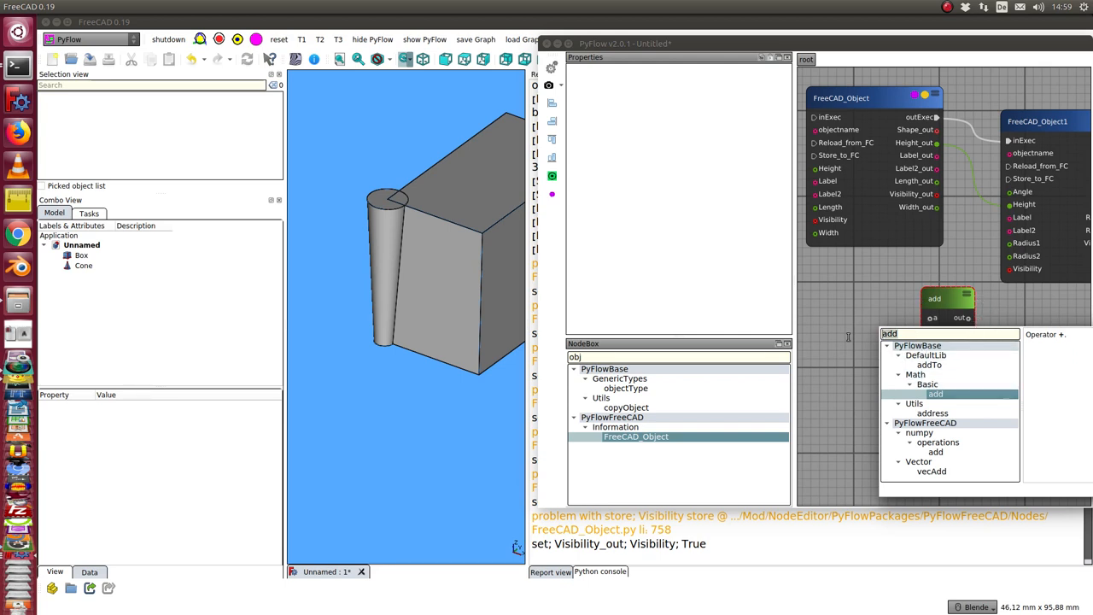
Search 'floa' and place a makeFloat node on the graph.
key(BackSpace)
key(BackSpace)
key(BackSpace)
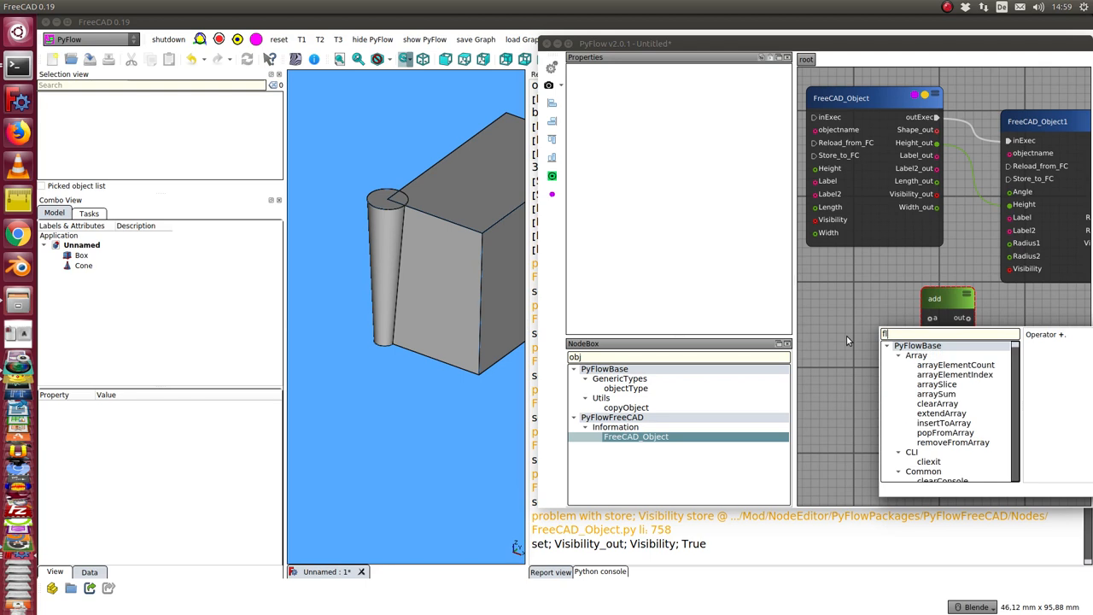
text(floa)
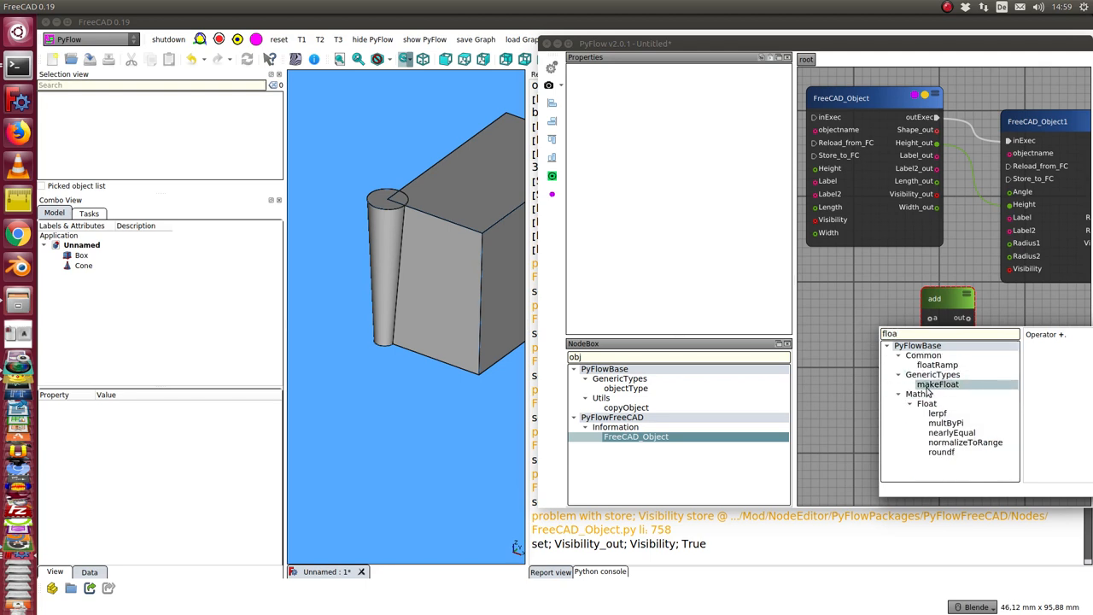
drag(937, 384, 839, 301)
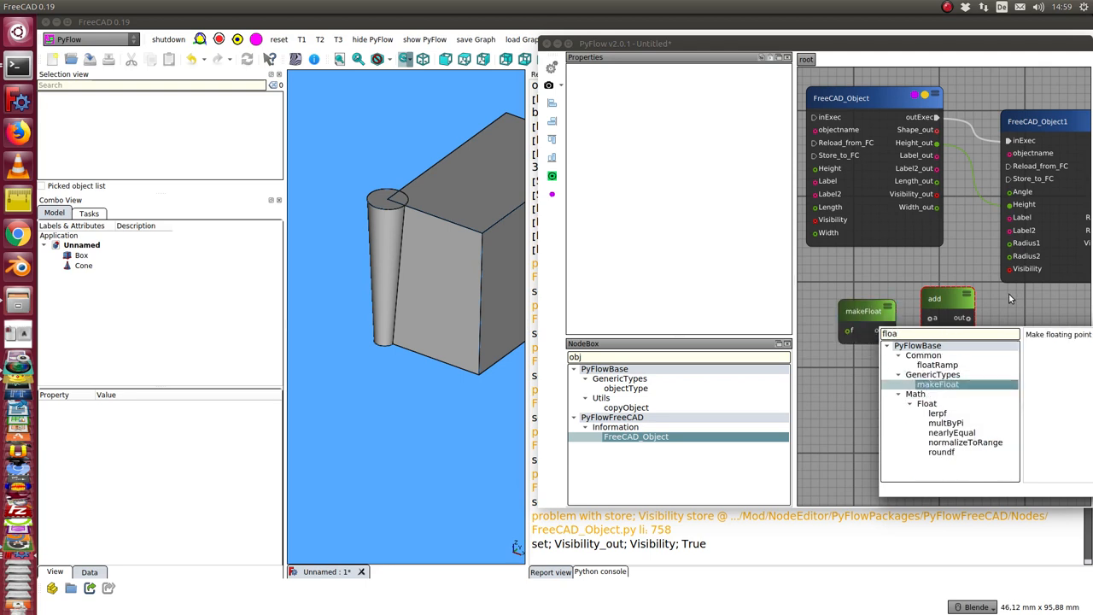
click(1011, 299)
click(865, 313)
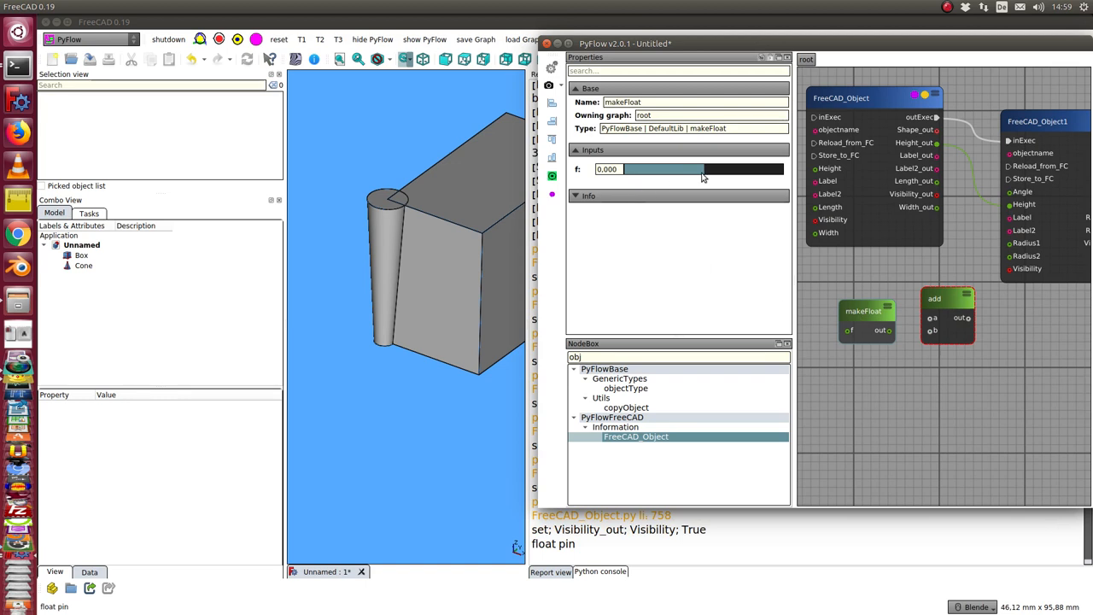
Set makeFloat to 29.496, feed it into add's b input, and route add's result to the Cone's Height.
drag(703, 170, 728, 169)
drag(890, 330, 932, 331)
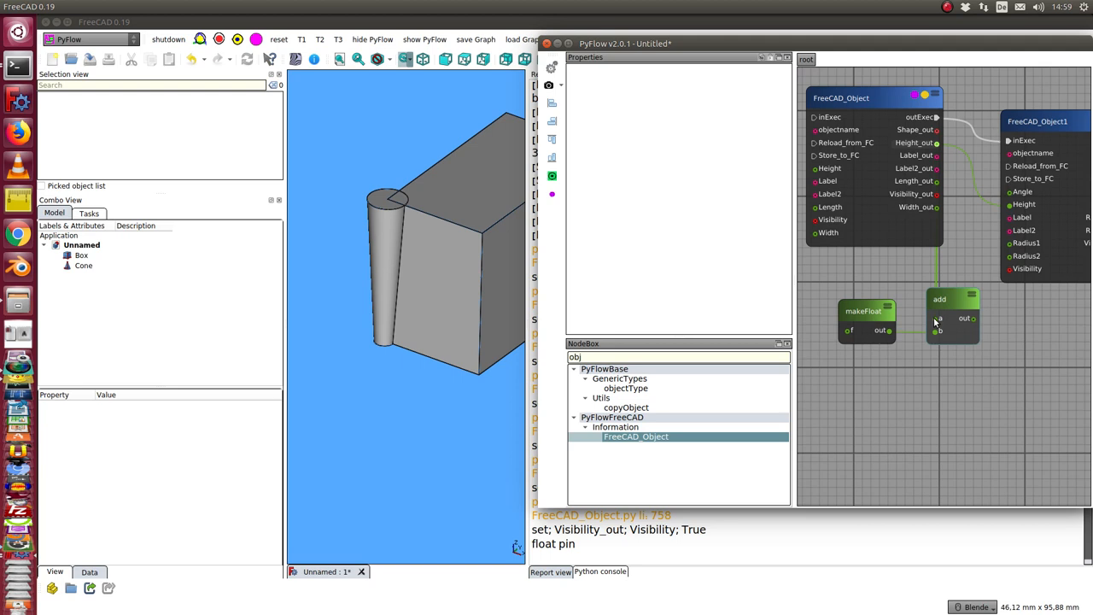
mouse_move(944, 298)
mouse_down()
mouse_move(965, 253)
mouse_move(1010, 205)
mouse_up()
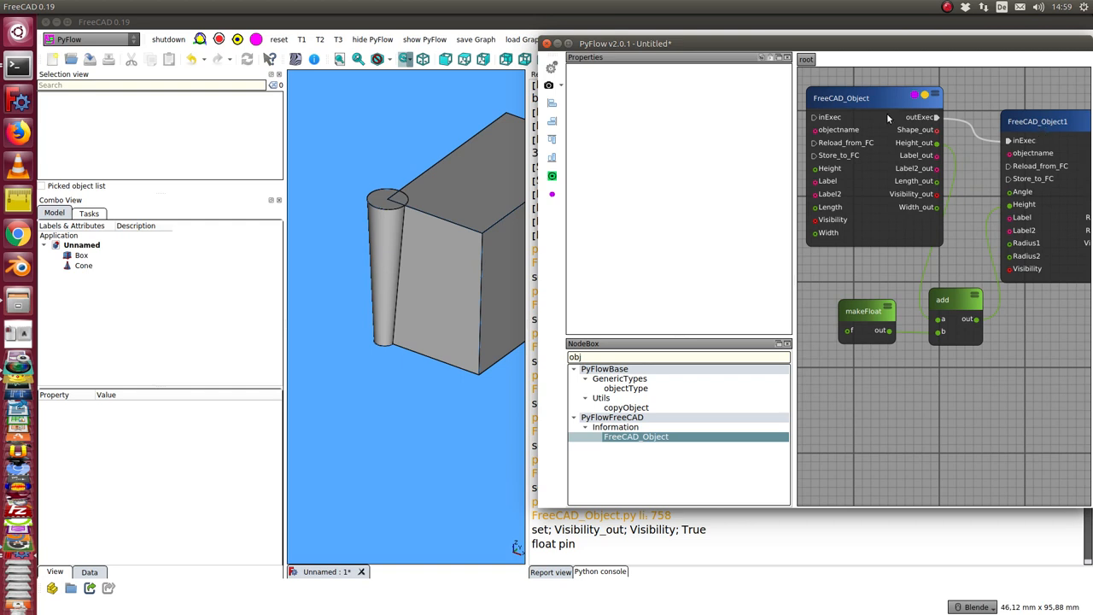
Lower the Box height to 14.286 so the Cone, via the add node, stands about 43.78 tall.
click(866, 101)
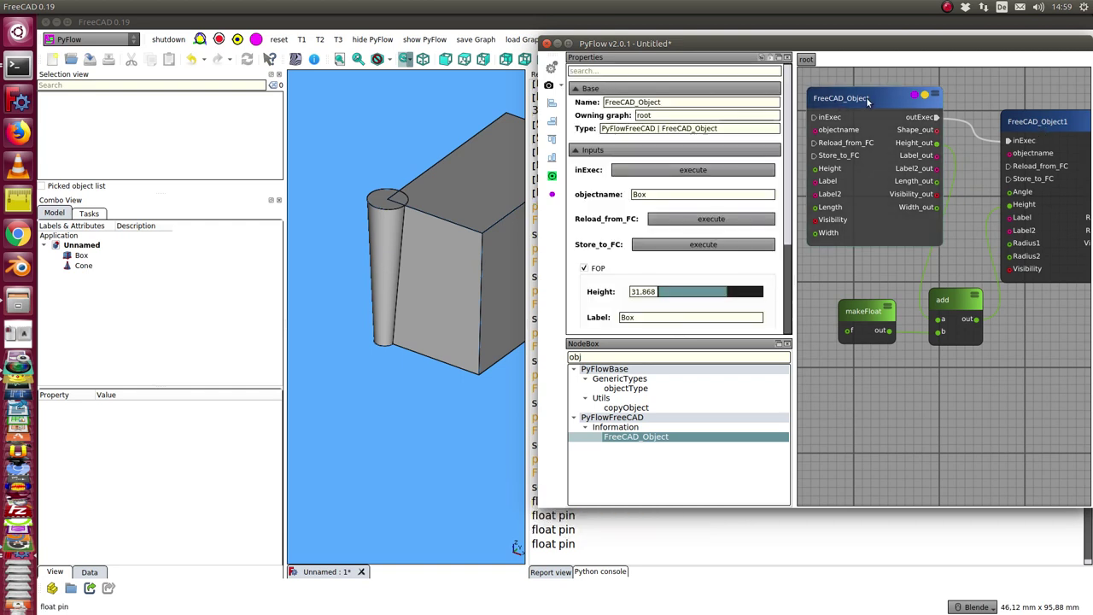
click(718, 294)
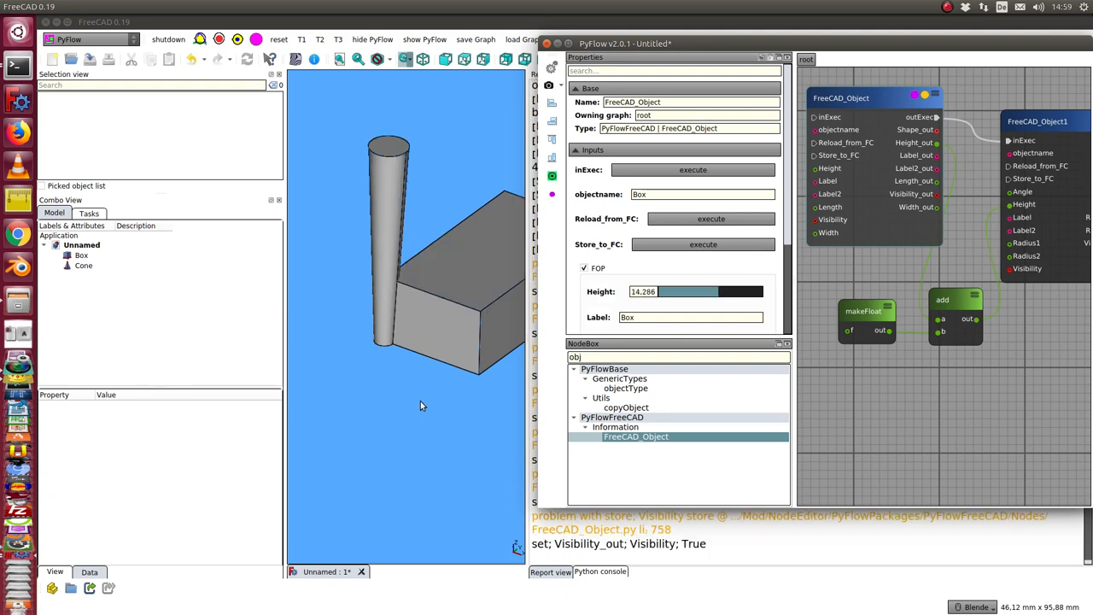
middle_drag(420, 401, 401, 358)
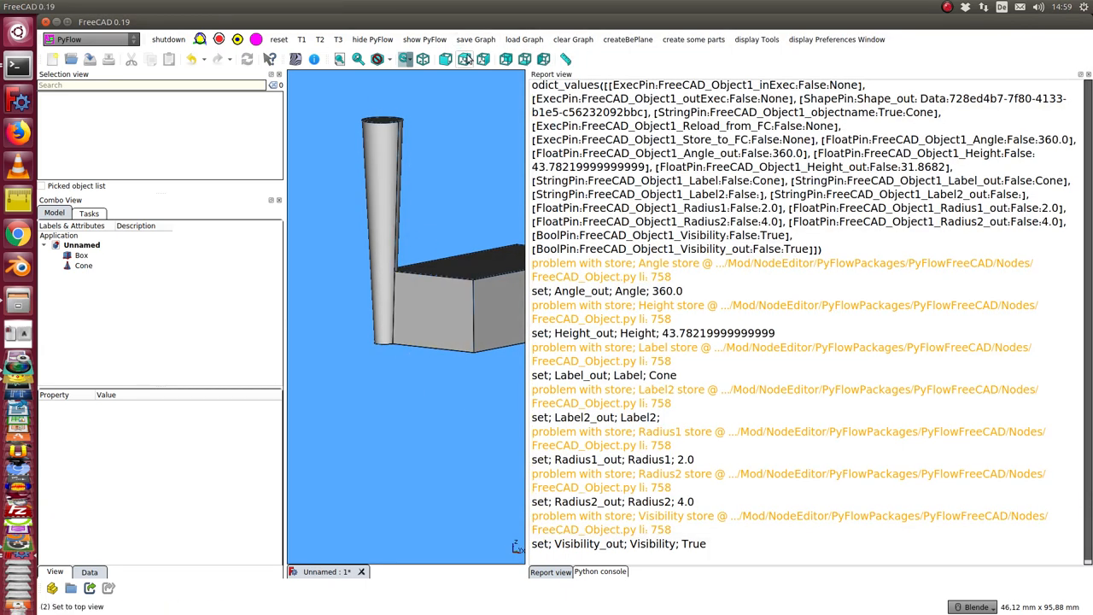
click(424, 39)
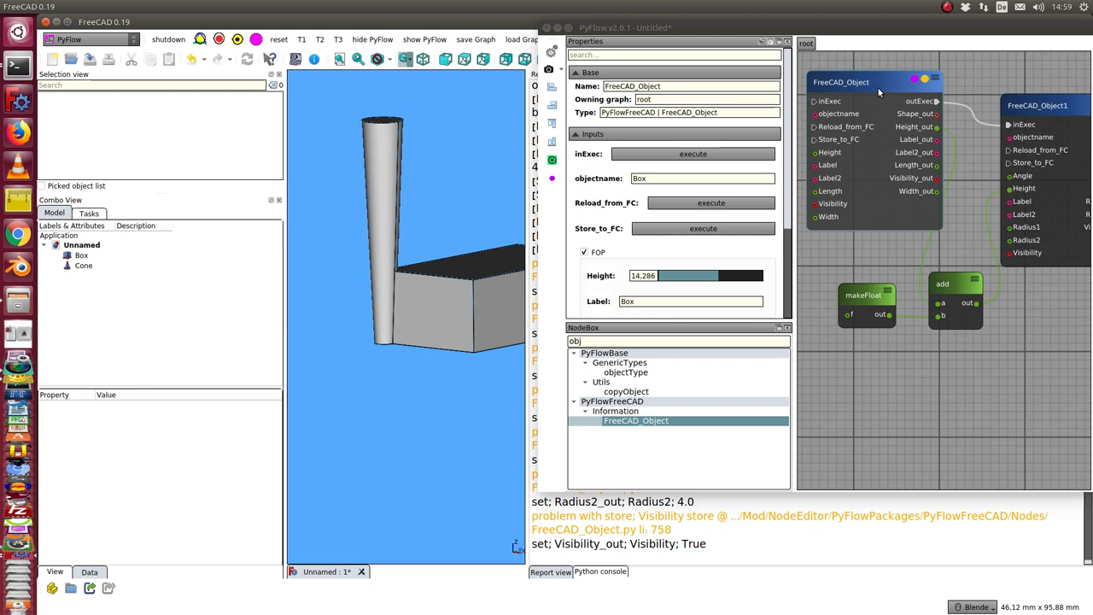
click(853, 313)
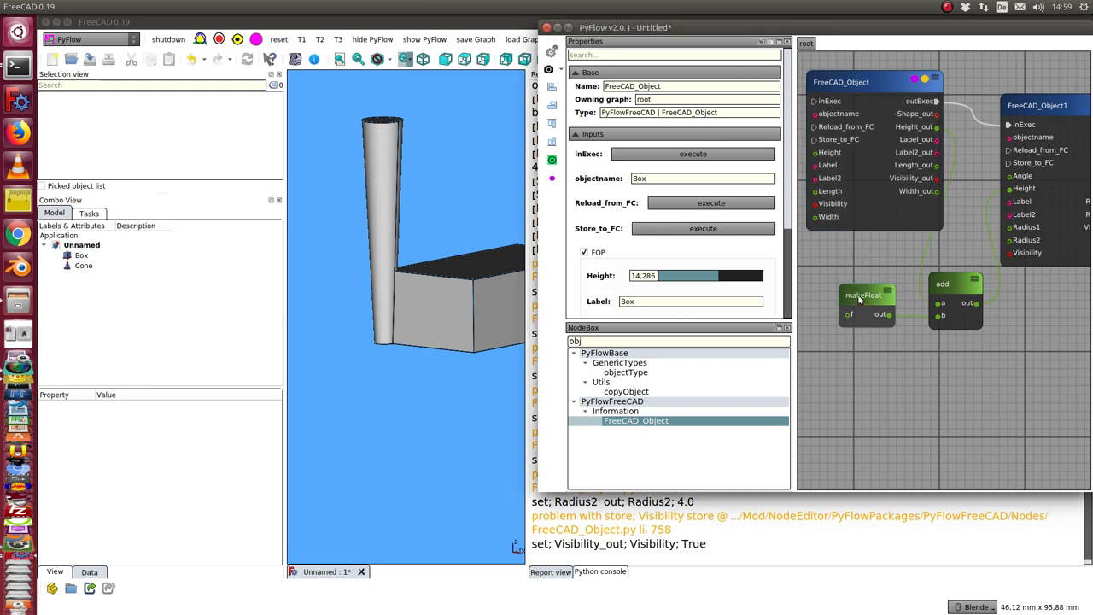